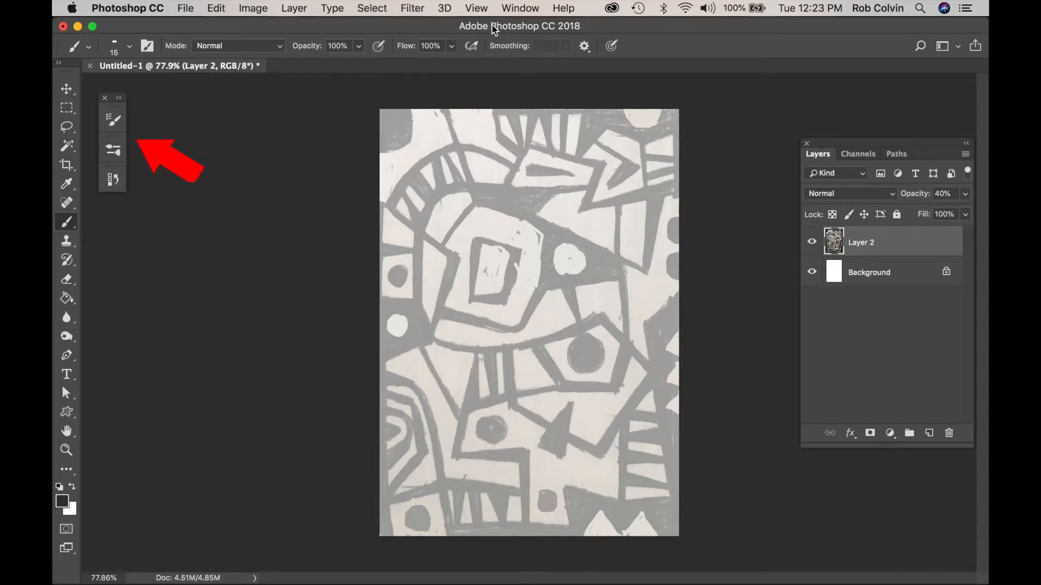
Examine the available brush presets and the brush settings
{"action": "left_click", "coordinate": [524, 9]}
{"action": "left_click", "coordinate": [514, 8]}
{"action": "left_click", "coordinate": [515, 9]}
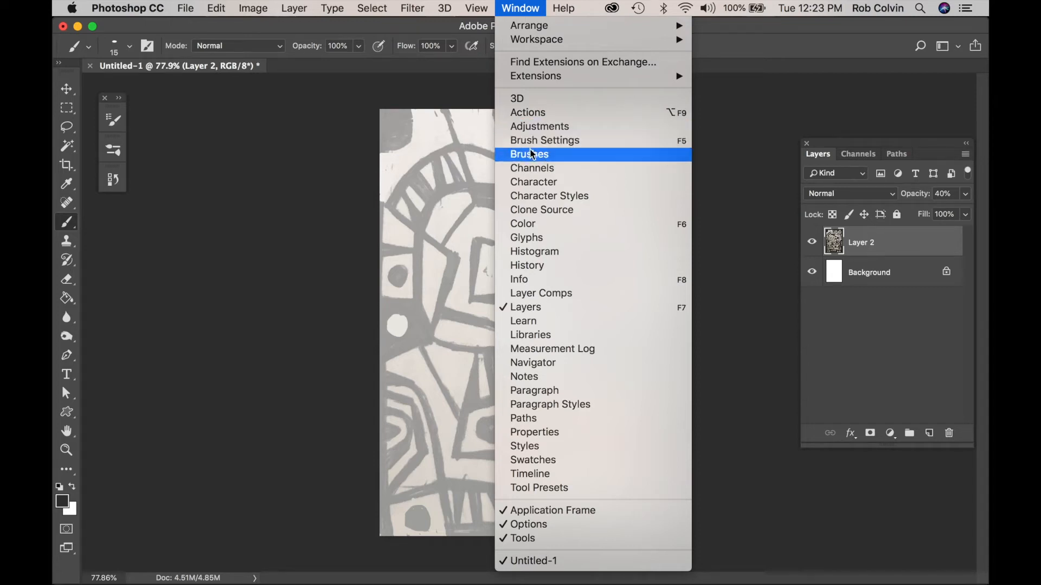
{"action": "left_click", "coordinate": [115, 154]}
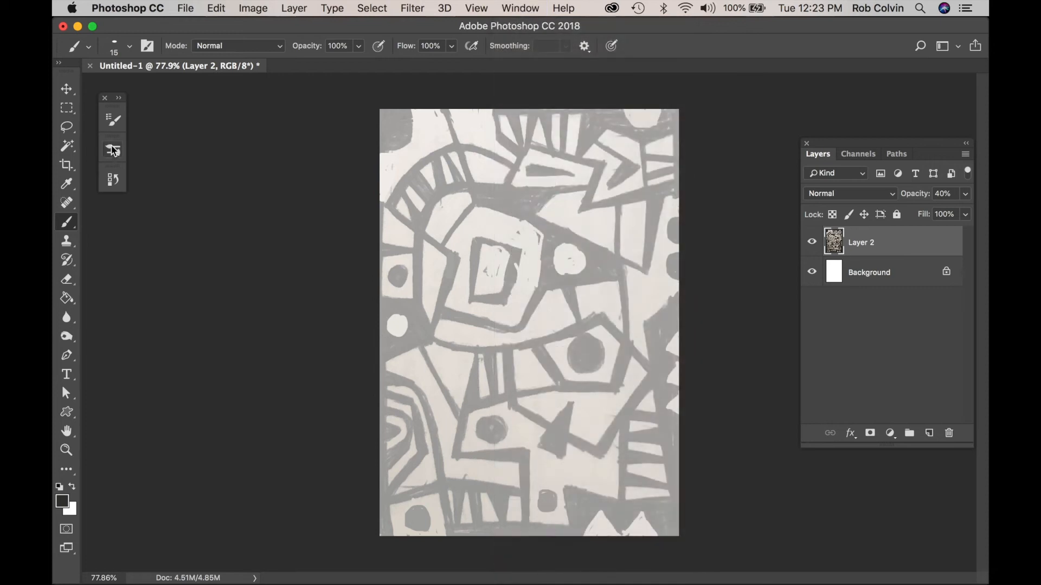
{"action": "left_click", "coordinate": [114, 153]}
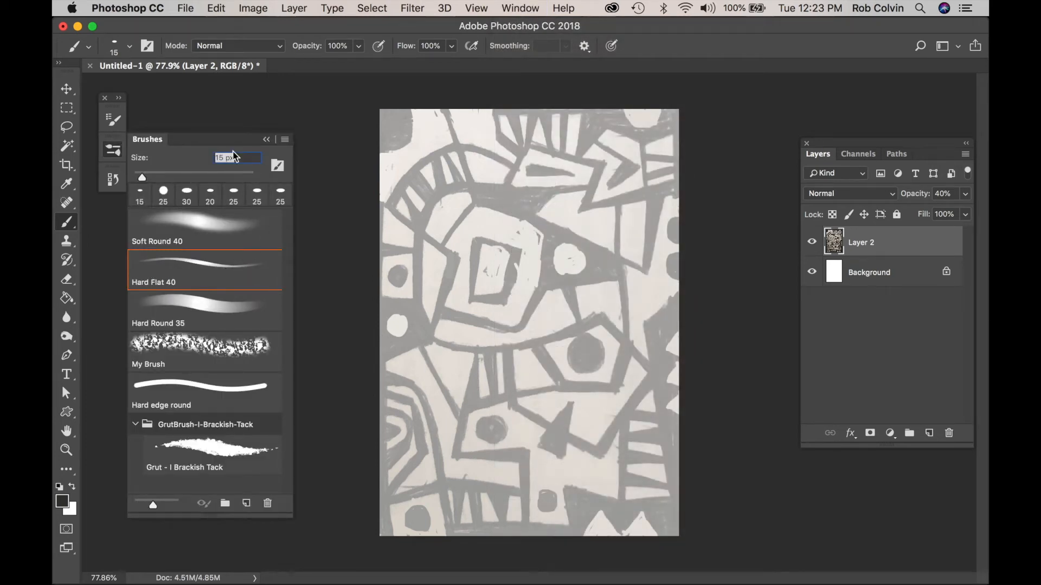
{"action": "left_click", "coordinate": [115, 122]}
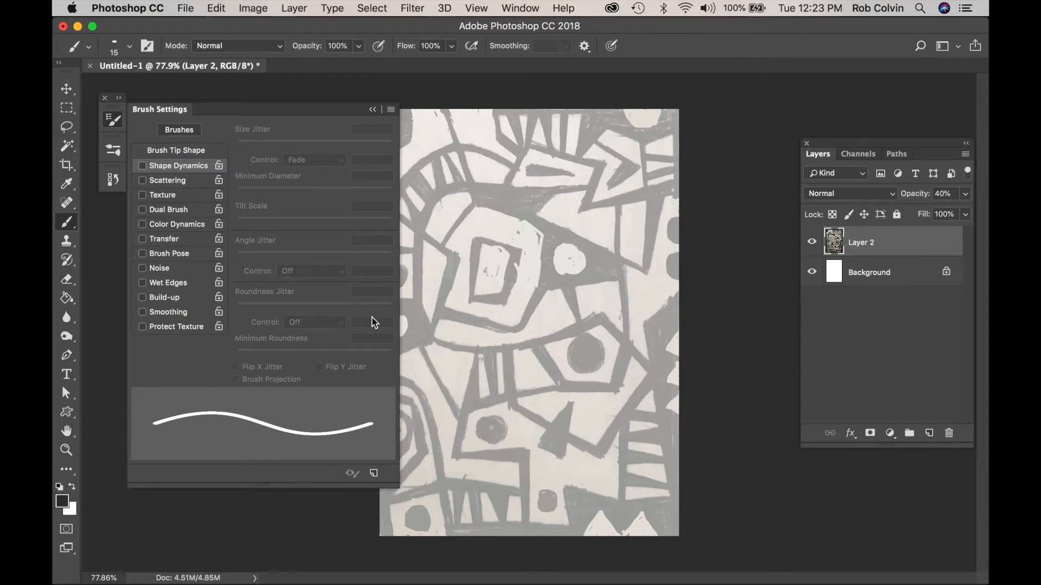
{"action": "left_click", "coordinate": [373, 110]}
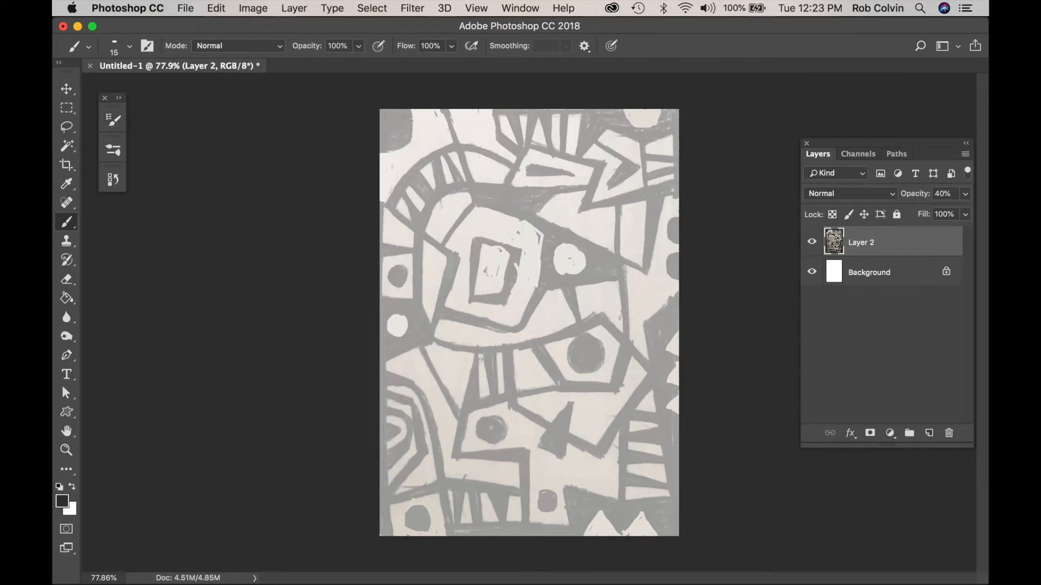
Set the brush size to 20 px and add a new layer above the sketch
{"action": "right_click", "coordinate": [549, 320]}
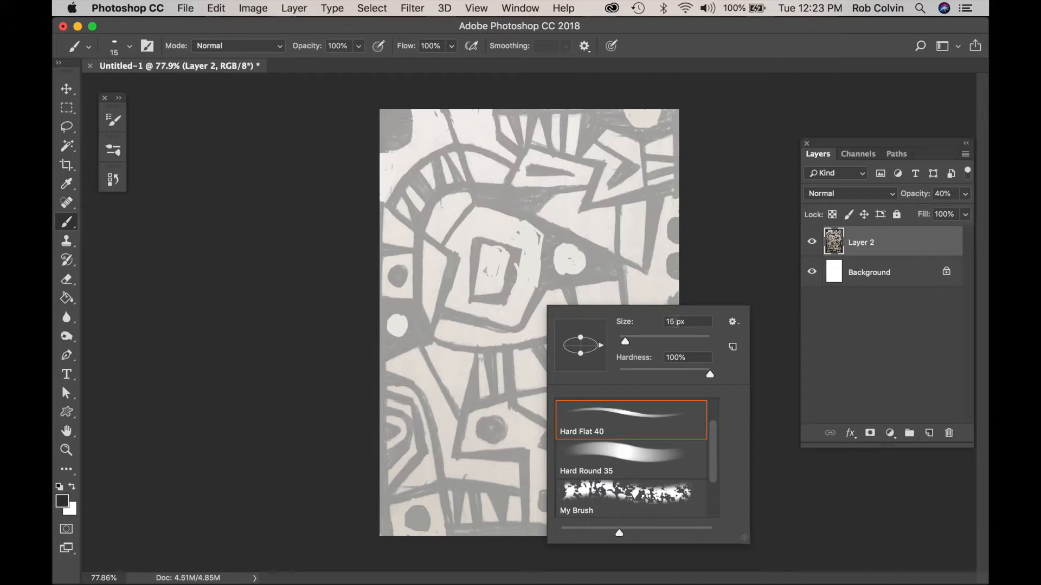
{"action": "double_click", "coordinate": [671, 323]}
{"action": "type", "text": "20"}
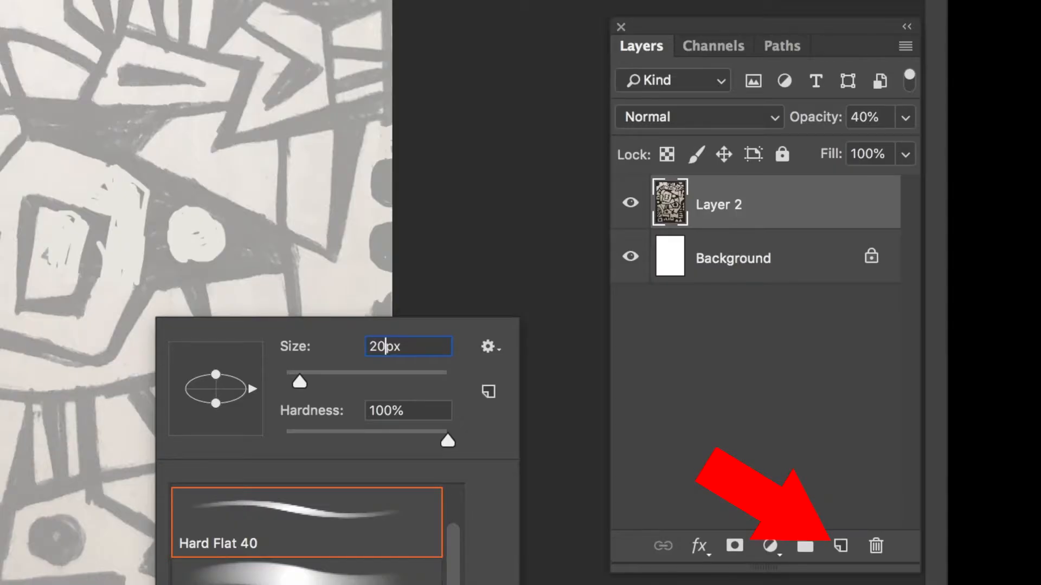
{"action": "left_click", "coordinate": [841, 546]}
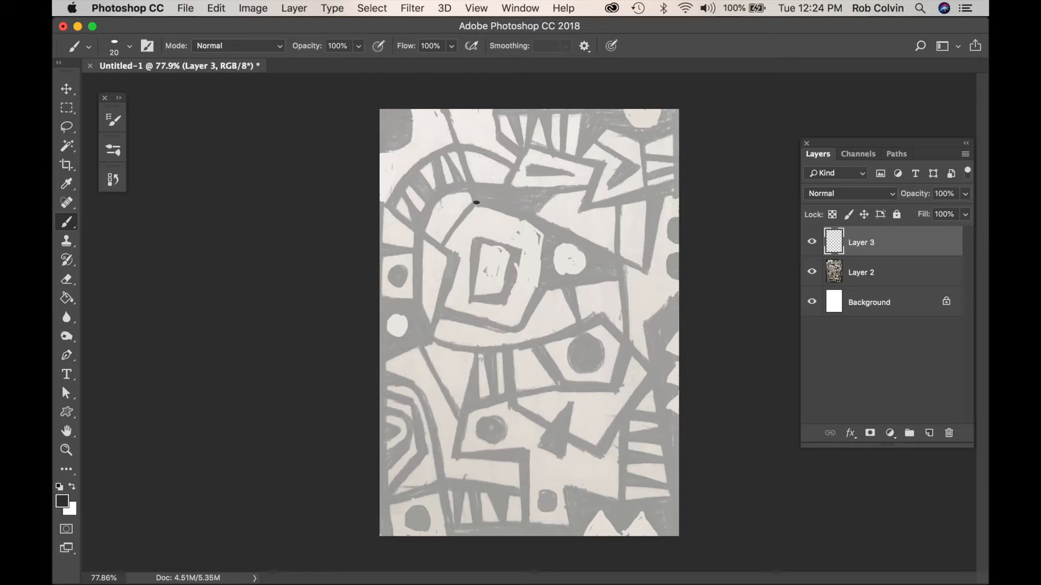
Trace the sketch's straight lines beside the large rounded shape with the brush, doubling strokes to thicken the diagonal and the line descending from it
{"action": "left_click", "coordinate": [438, 248], "text": "shift"}
{"action": "left_click", "coordinate": [460, 256], "text": "shift"}
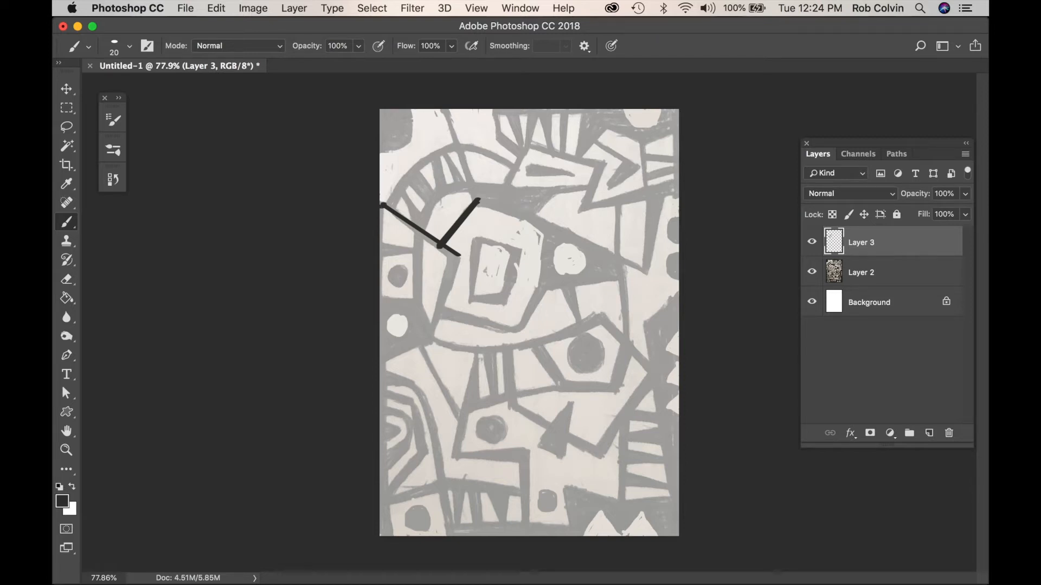
{"action": "left_click", "coordinate": [456, 262], "text": "shift"}
{"action": "left_click_drag", "start_coordinate": [406, 223], "coordinate": [452, 255]}
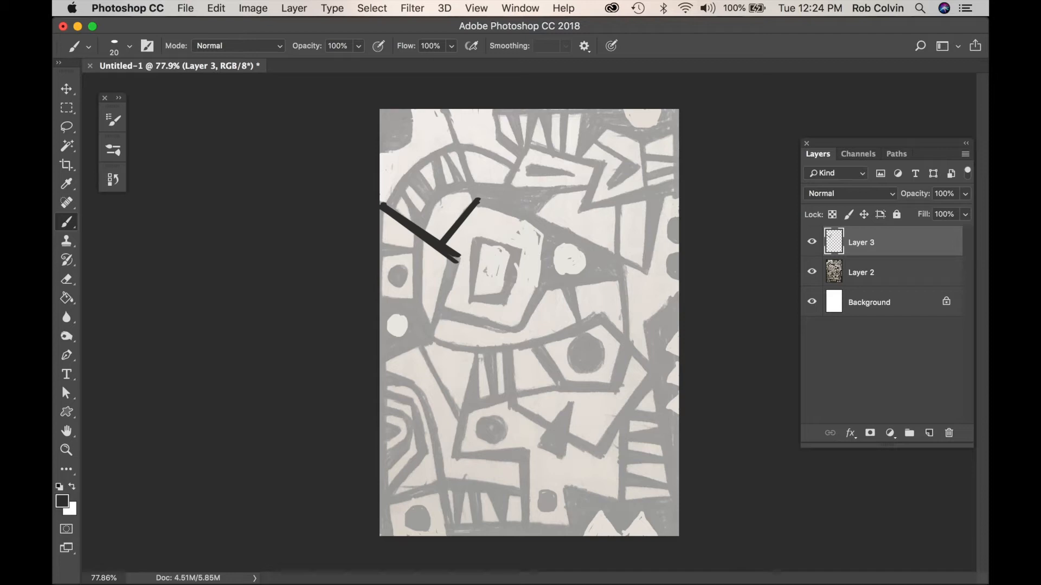
{"action": "left_click_drag", "start_coordinate": [455, 259], "coordinate": [430, 341]}
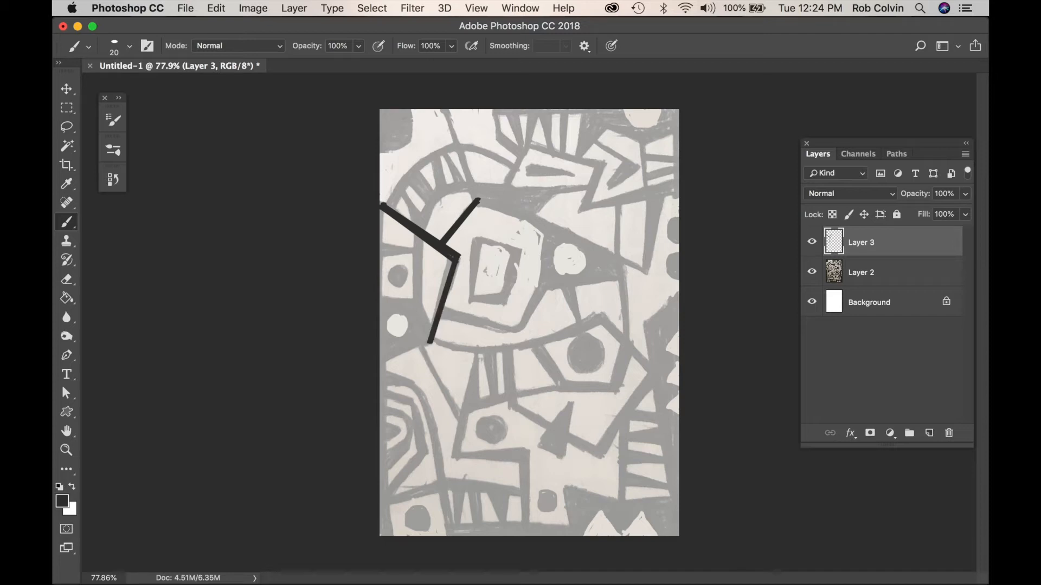
{"action": "left_click_drag", "start_coordinate": [452, 260], "coordinate": [429, 342]}
Draw a curved Pen tool path along the upper arch of the sketch and adjust its handles to fit the curve
{"action": "key", "text": "p"}
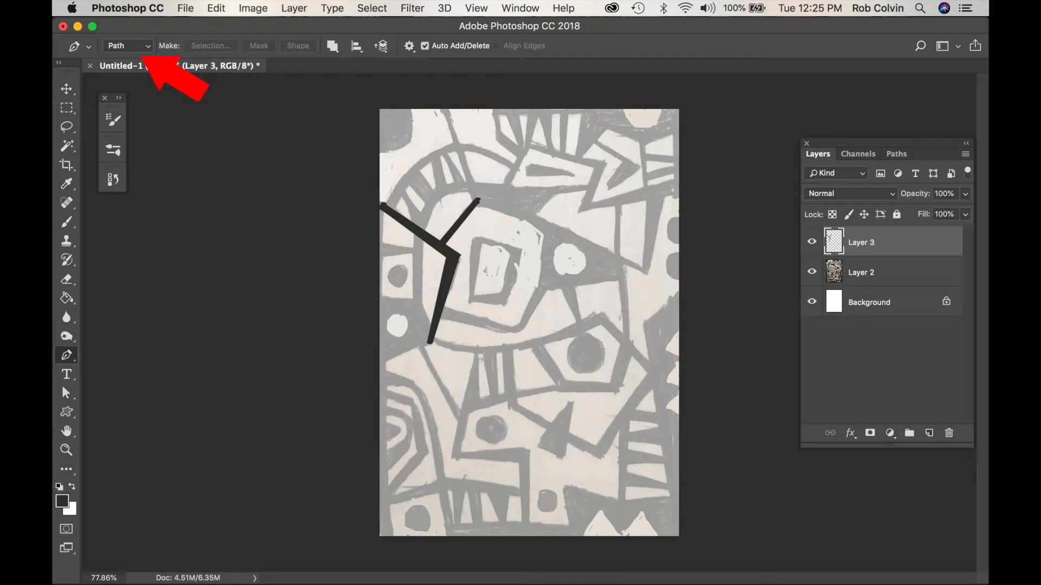
{"action": "left_click_drag", "start_coordinate": [388, 211], "coordinate": [433, 132]}
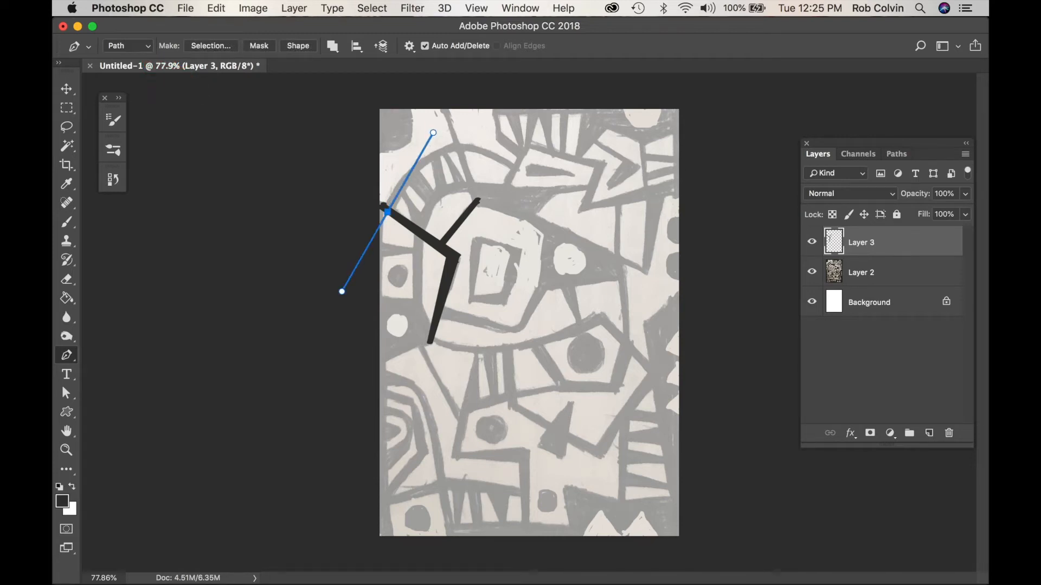
{"action": "left_click_drag", "start_coordinate": [514, 164], "coordinate": [573, 185]}
{"action": "left_click_drag", "start_coordinate": [454, 144], "coordinate": [455, 139]}
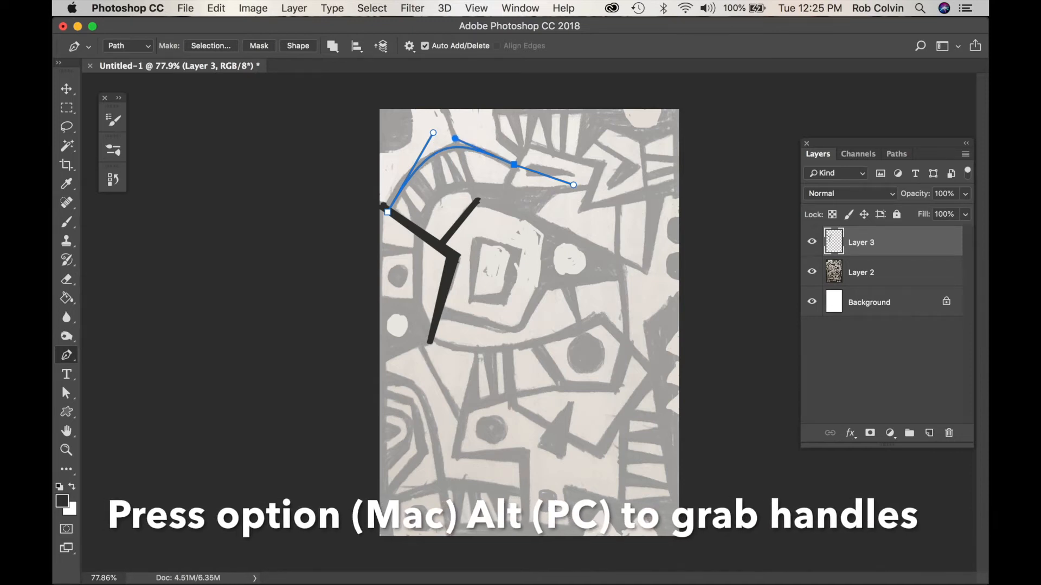
{"action": "mouse_move", "coordinate": [433, 133]}
{"action": "left_mouse_down"}
{"action": "mouse_move", "coordinate": [420, 128]}
{"action": "mouse_move", "coordinate": [411, 144]}
{"action": "mouse_move", "coordinate": [425, 136]}
{"action": "left_mouse_up"}
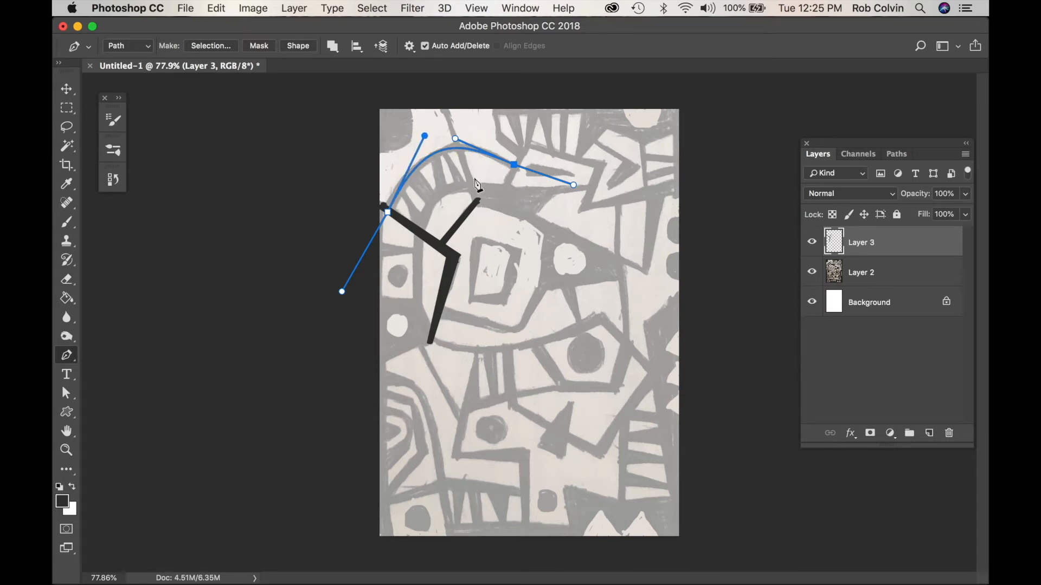
Add a new layer and enable Shape Dynamics for the brush, with the size Fade control set to 200
{"action": "left_click", "coordinate": [929, 433]}
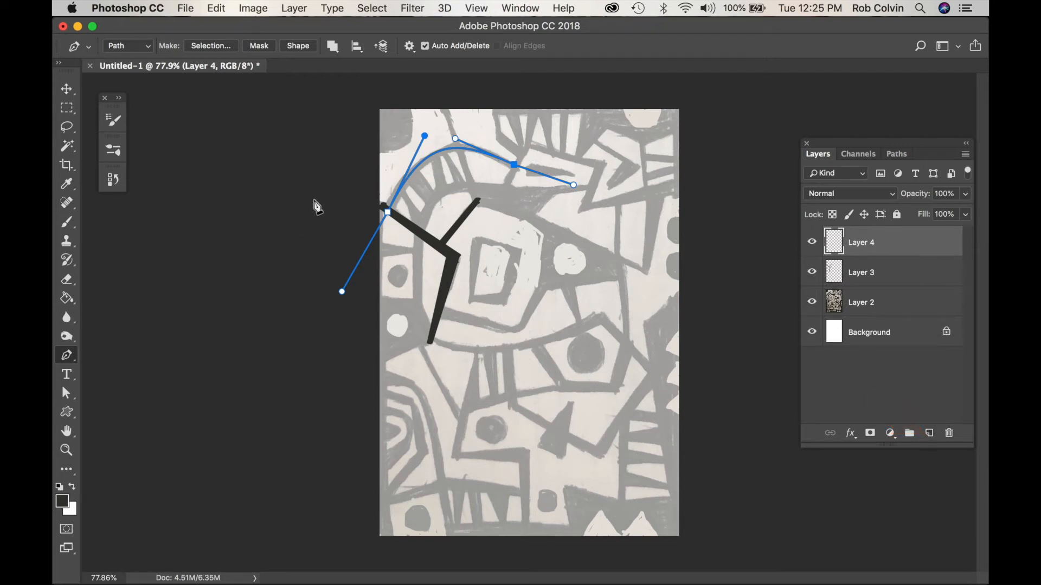
{"action": "left_click", "coordinate": [115, 121]}
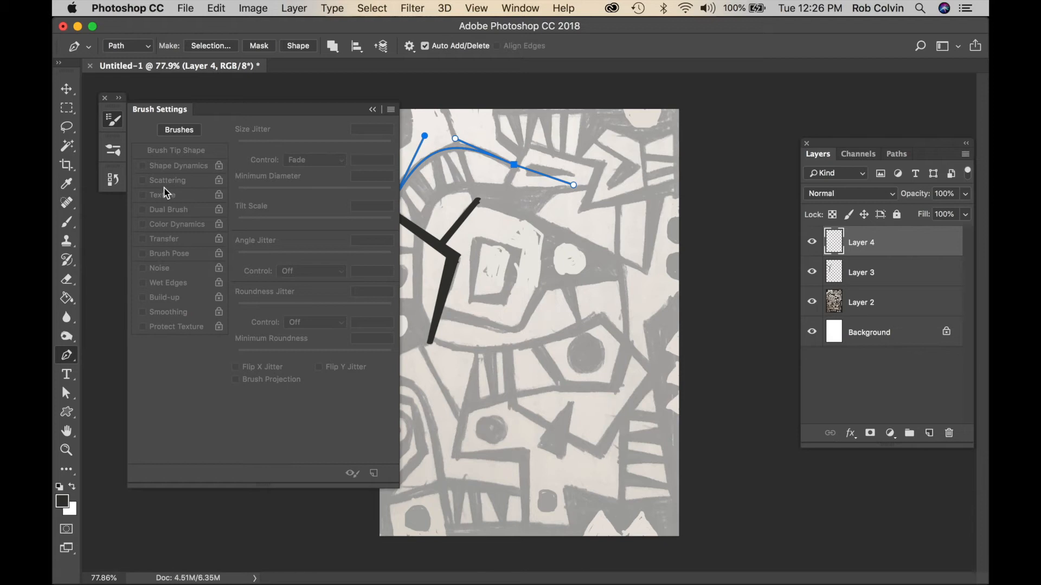
{"action": "key", "text": "b"}
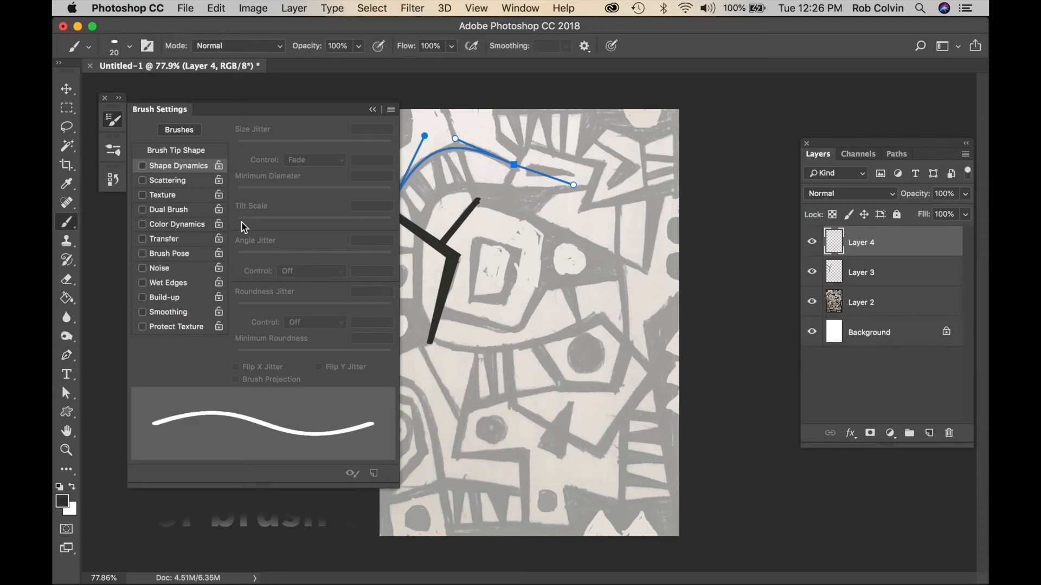
{"action": "left_click", "coordinate": [142, 166]}
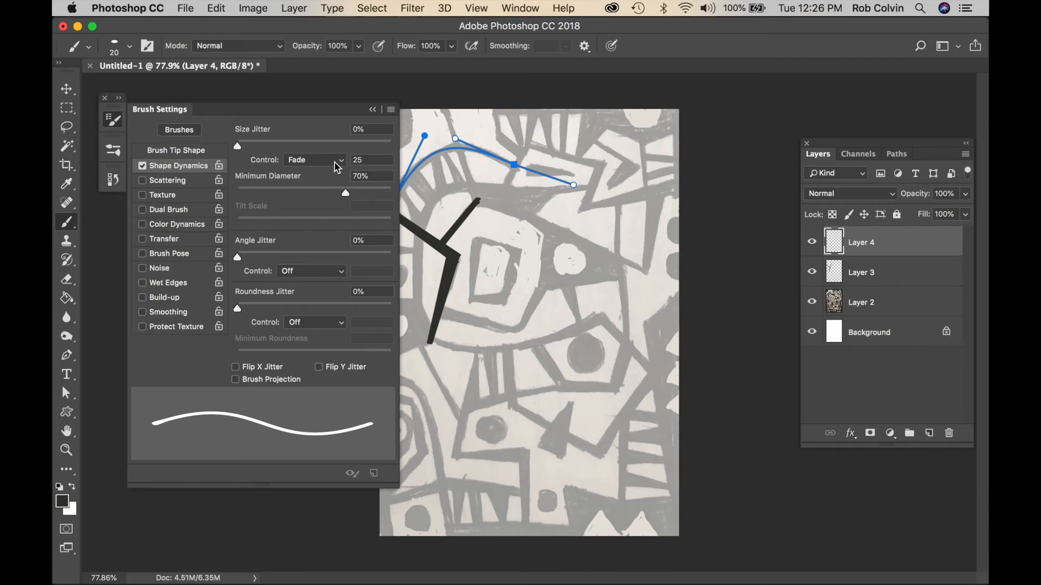
{"action": "left_click_drag", "start_coordinate": [366, 160], "coordinate": [352, 163]}
{"action": "type", "text": "200"}
{"action": "key", "text": "F5"}
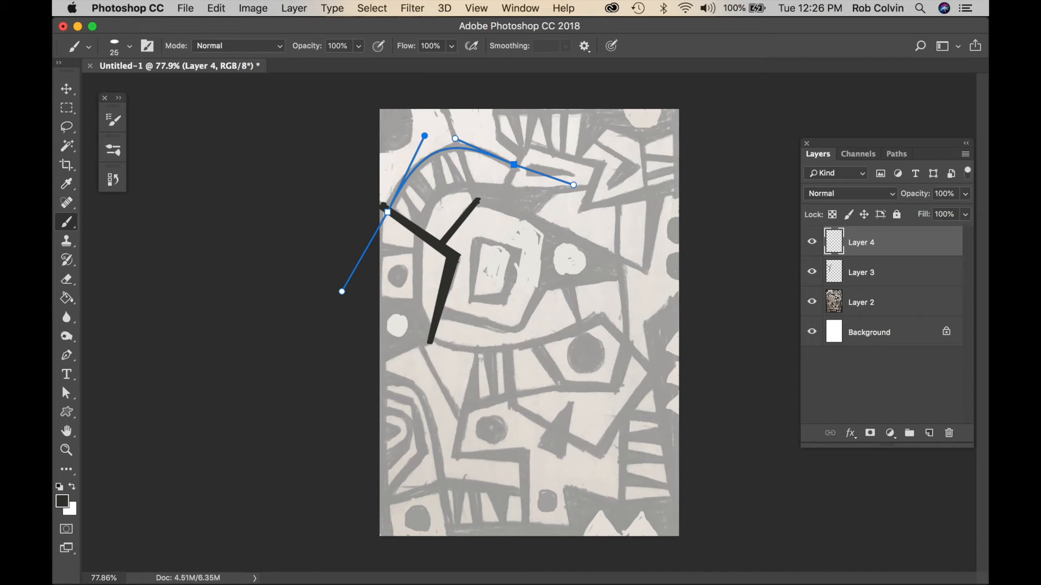
Enlarge the brush to 600 px
{"action": "key", "text": "bracketright"}
{"action": "key", "text": "bracketright"}
{"action": "key", "text": "bracketright"}
{"action": "key", "text": "bracketright"}
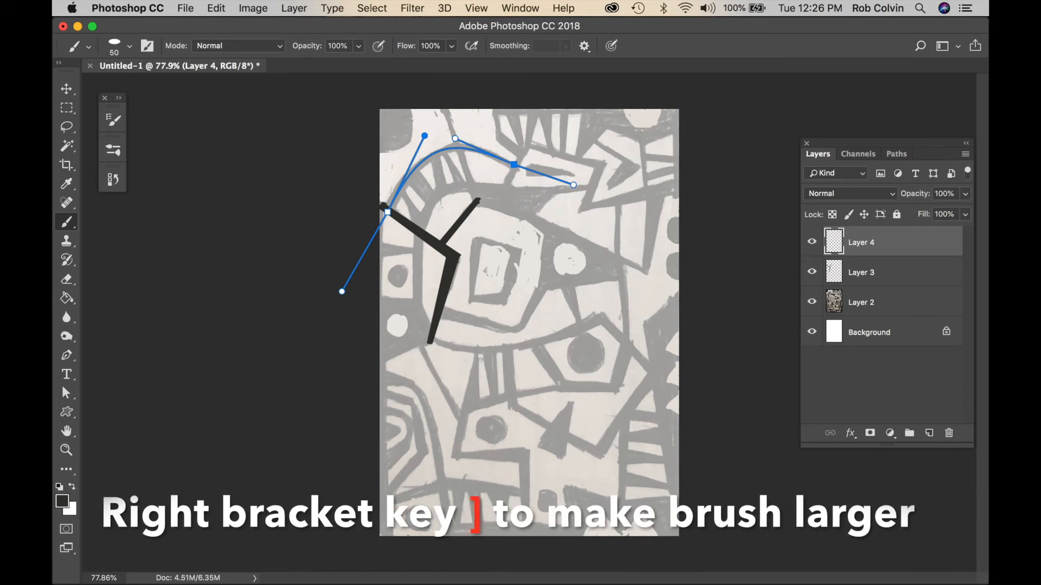
{"action": "key", "text": "bracketright"}
{"action": "key", "text": "bracketright"}
{"action": "key", "text": "bracketright"}
{"action": "key", "text": "bracketright"}
{"action": "key", "text": "bracketright"}
{"action": "key", "text": "bracketright"}
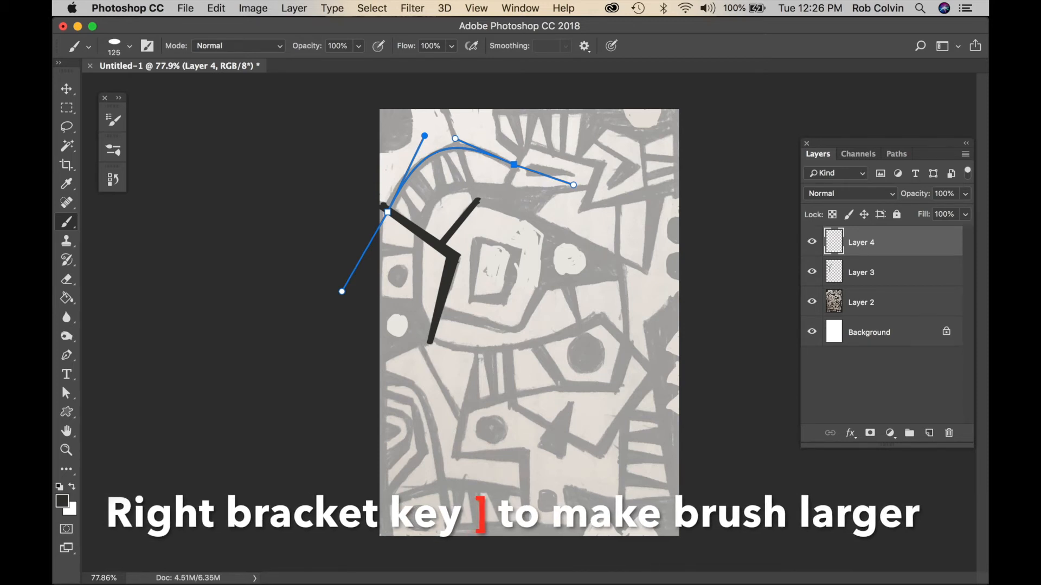
{"action": "key", "text": "bracketright"}
{"action": "key", "text": "bracketright"}
{"action": "key", "text": "bracketright"}
{"action": "key", "text": "bracketright"}
{"action": "key", "text": "bracketright"}
{"action": "key", "text": "bracketright"}
{"action": "key", "text": "bracketright"}
{"action": "key", "text": "bracketright"}
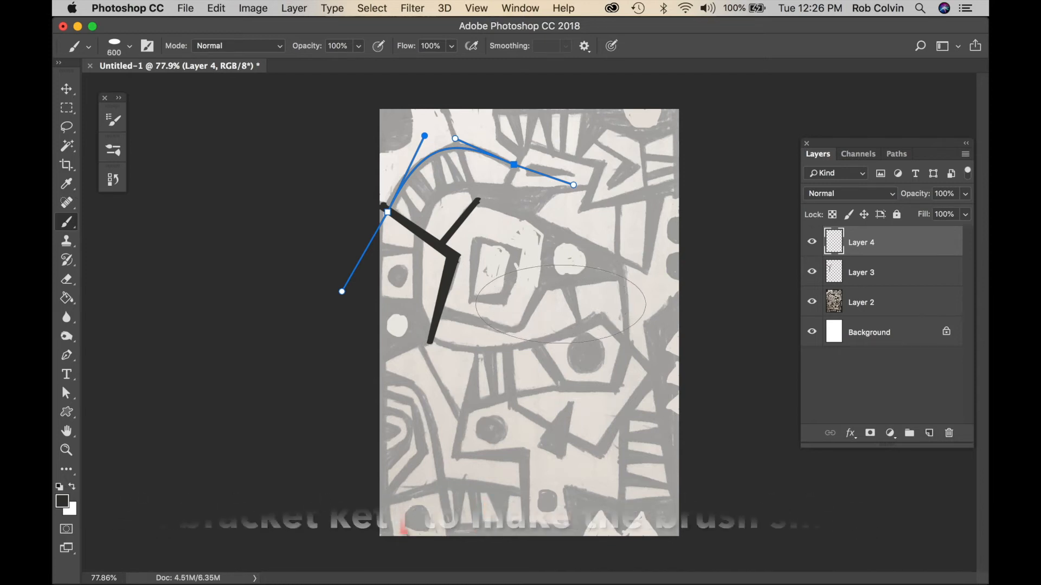
Reduce the brush size to 45 px
{"action": "key", "text": "bracketleft"}
{"action": "key", "text": "bracketleft"}
{"action": "key", "text": "bracketleft"}
{"action": "key", "text": "bracketleft"}
{"action": "key", "text": "bracketleft"}
{"action": "key", "text": "bracketleft"}
{"action": "key", "text": "bracketleft"}
{"action": "key", "text": "bracketleft"}
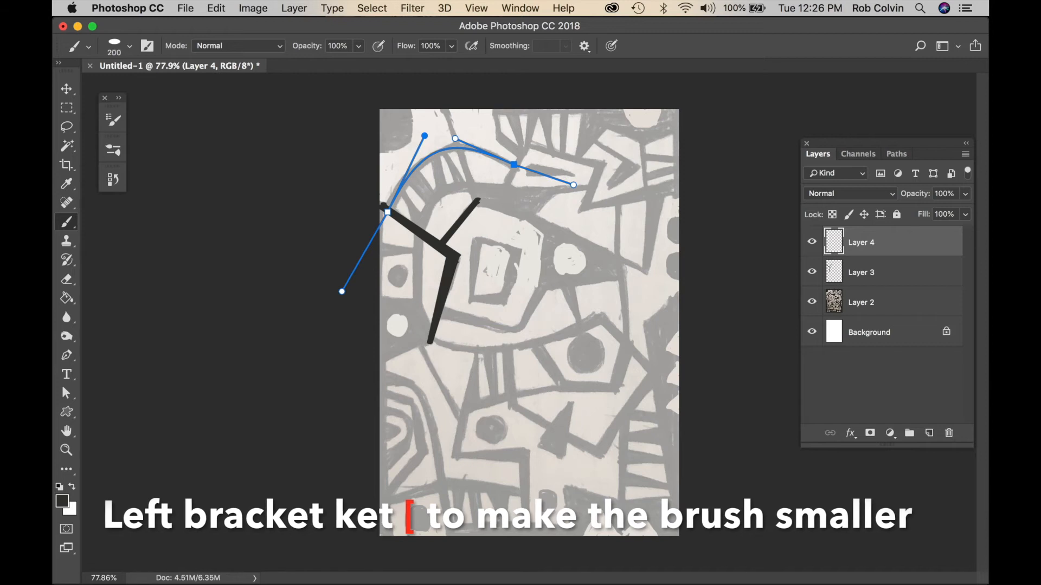
{"action": "key", "text": "bracketleft"}
{"action": "key", "text": "bracketleft"}
{"action": "key", "text": "bracketleft"}
{"action": "key", "text": "bracketleft"}
{"action": "key", "text": "bracketleft"}
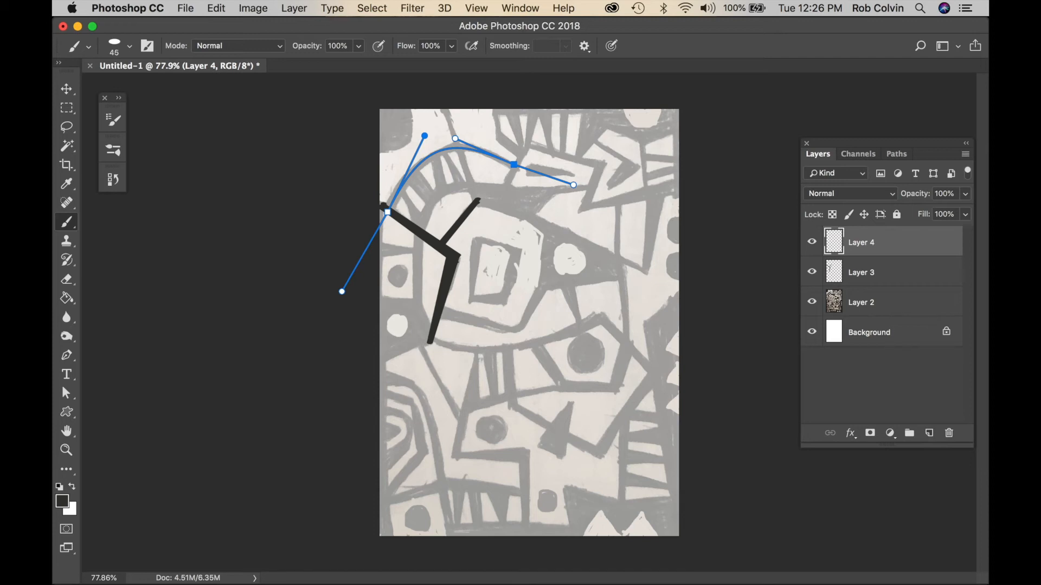
Stroke the arch path with the Brush and Simulate Pressure enabled, and dismiss the path
{"action": "key", "text": "p"}
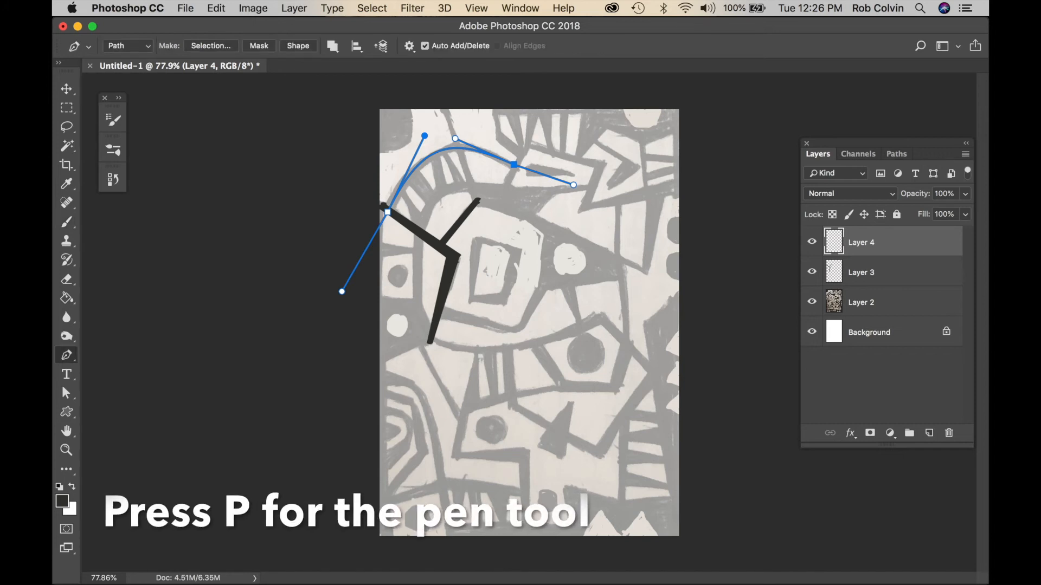
{"action": "right_click", "coordinate": [546, 306]}
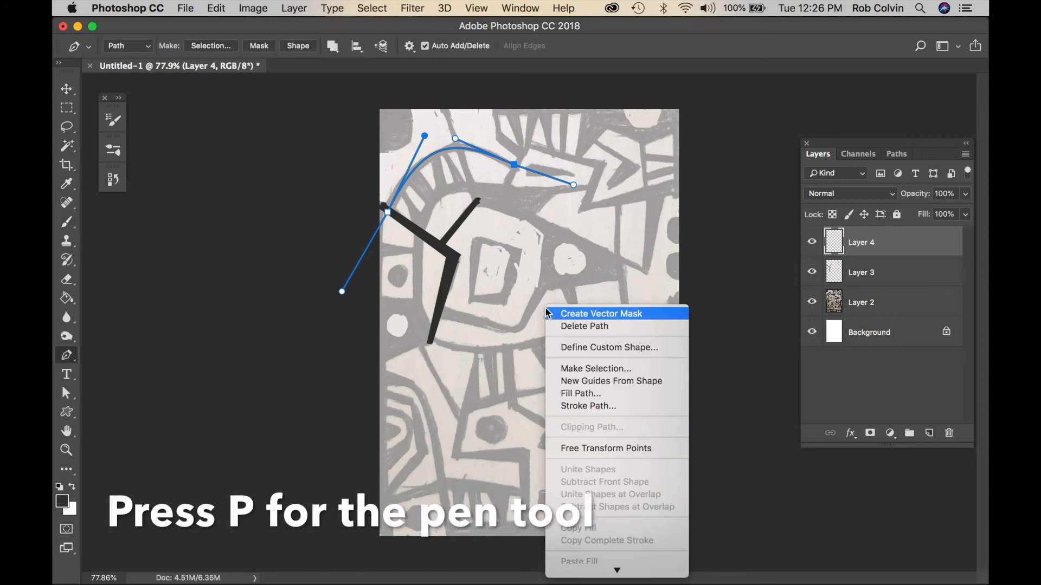
{"action": "left_click", "coordinate": [584, 405]}
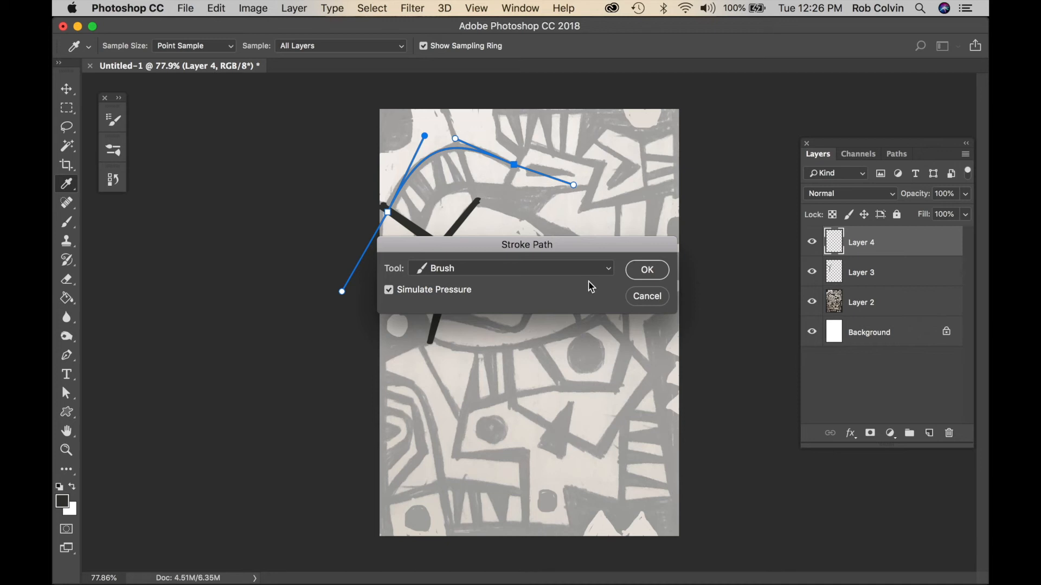
{"action": "left_click", "coordinate": [646, 271]}
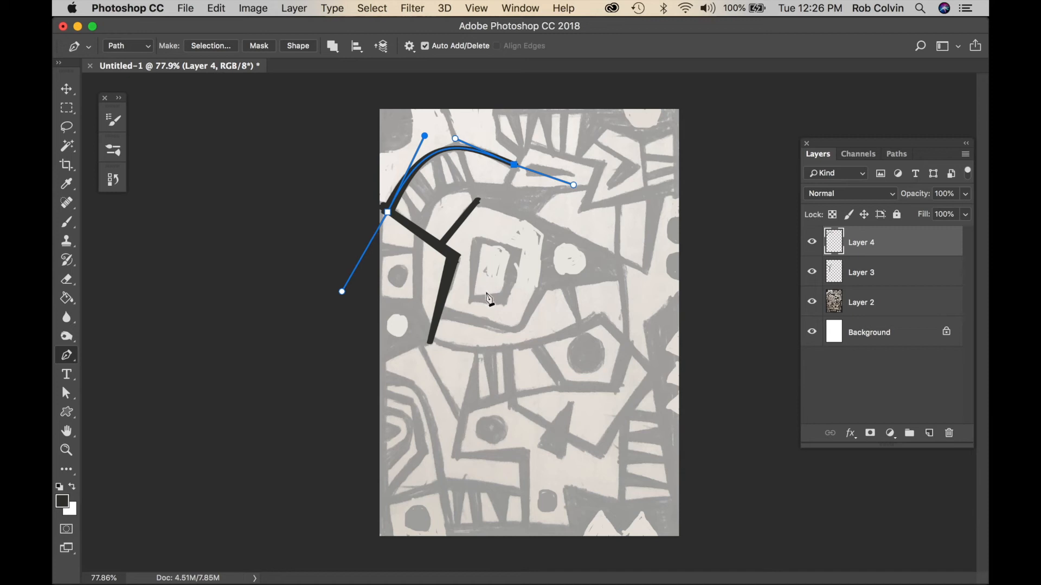
{"action": "key", "text": "Return"}
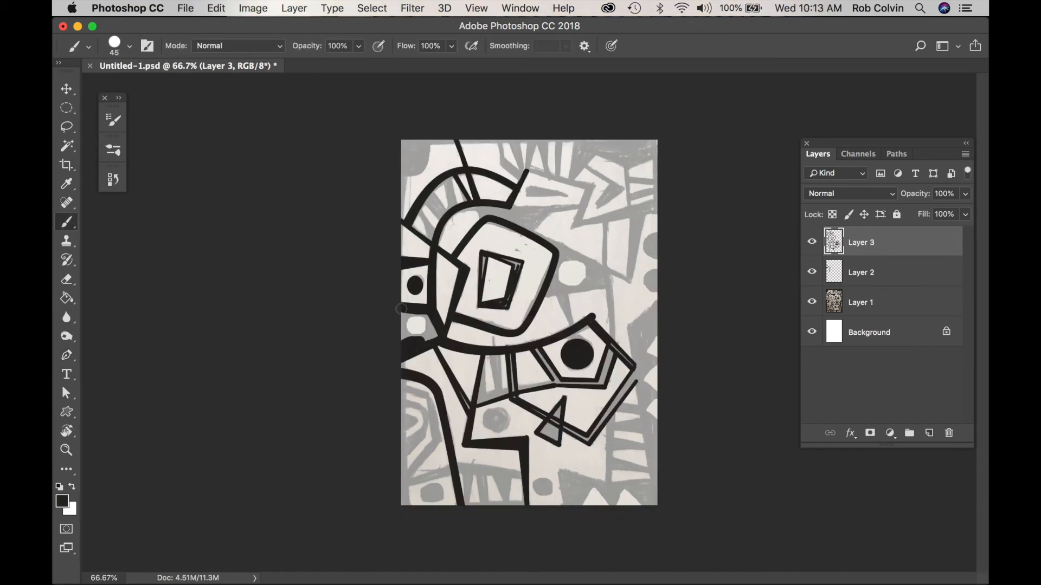
Cut a small circle out of the black area at the canvas's left edge, over the sketched white dot
{"action": "key", "text": "m"}
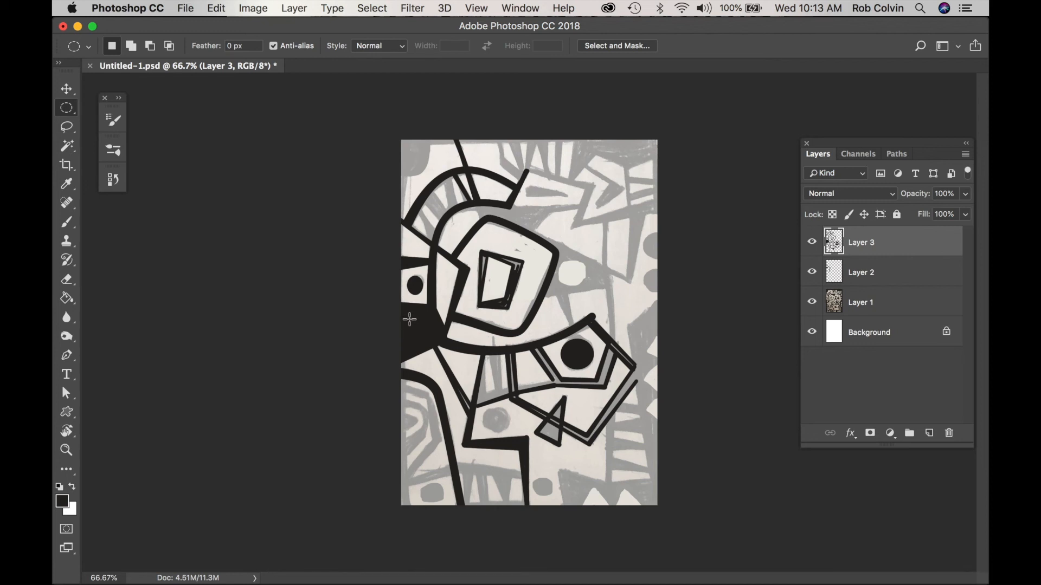
{"action": "left_click_drag", "start_coordinate": [409, 319], "coordinate": [427, 340]}
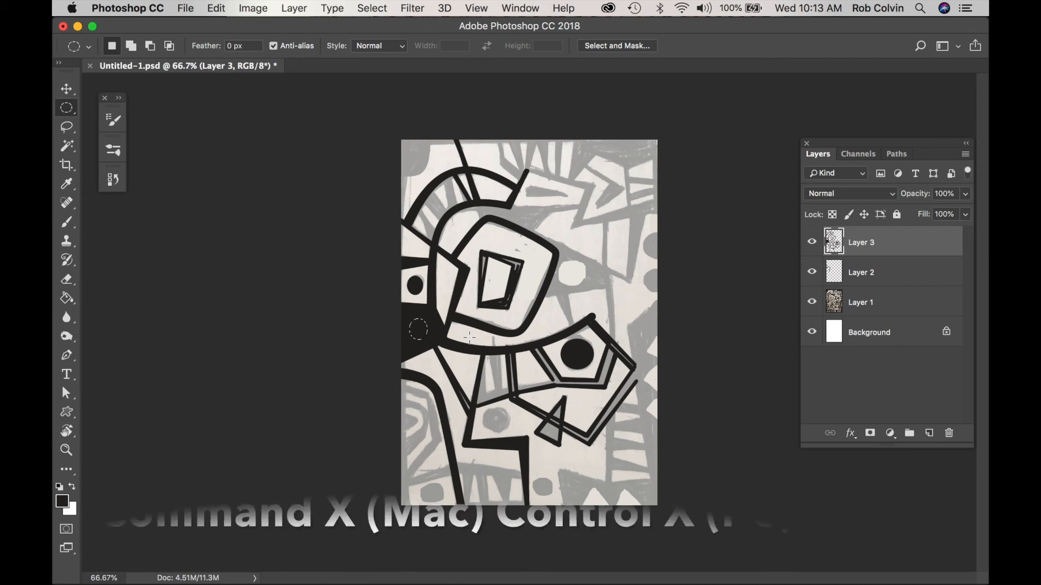
{"action": "key", "text": "super+x"}
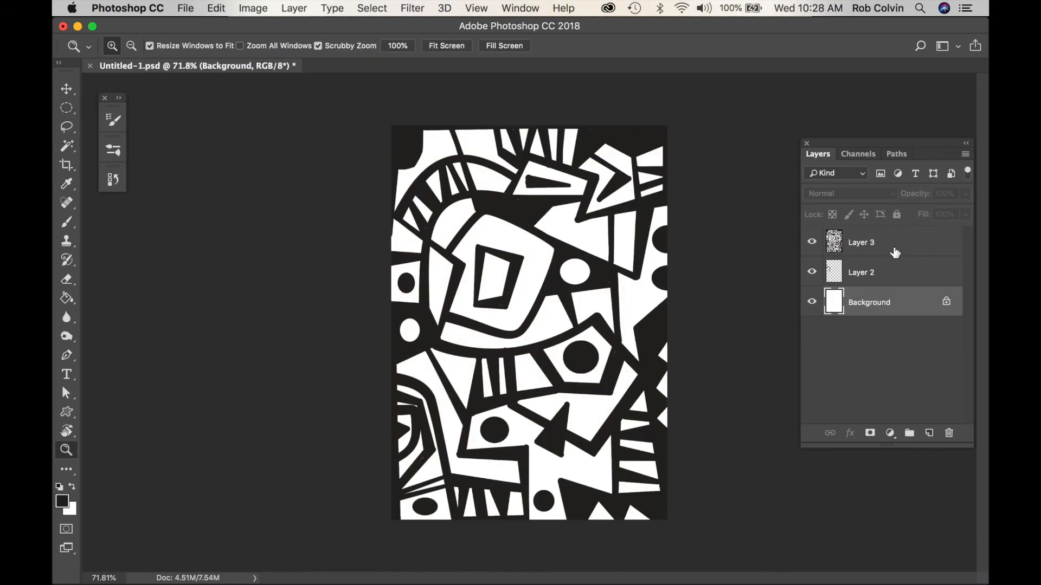
Flatten all layers of the finished line drawing into a single background
{"action": "left_click", "coordinate": [895, 247]}
{"action": "left_click", "coordinate": [293, 8]}
{"action": "scroll", "coordinate": [325, 458], "scroll_direction": "down", "scroll_amount": 2}
{"action": "left_click", "coordinate": [331, 547]}
Save the flattened image in JPEG format, naming it with the artist's name followed by "-Line1"
{"action": "left_click", "coordinate": [187, 8]}
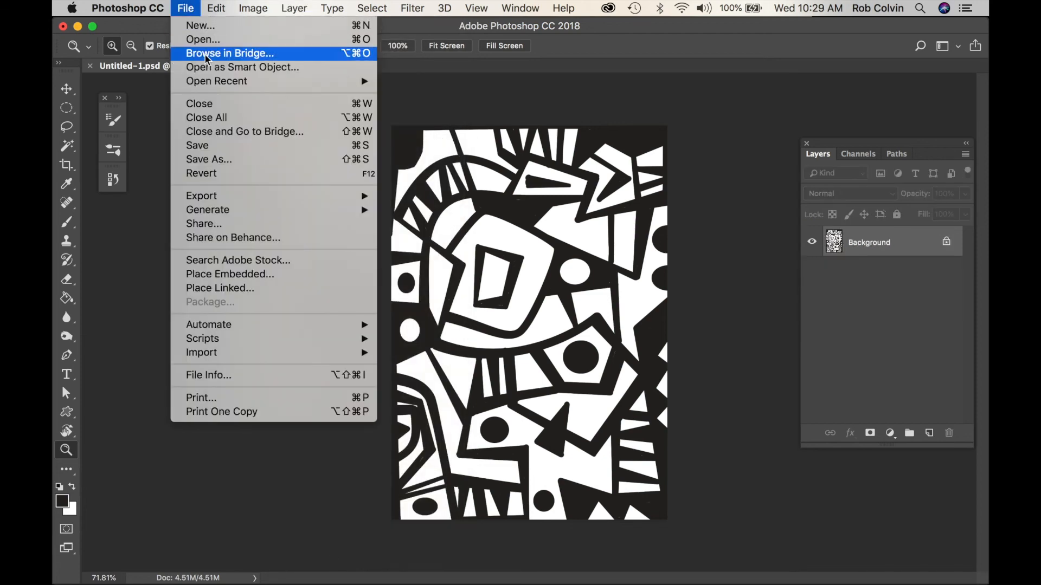
{"action": "left_click", "coordinate": [209, 159]}
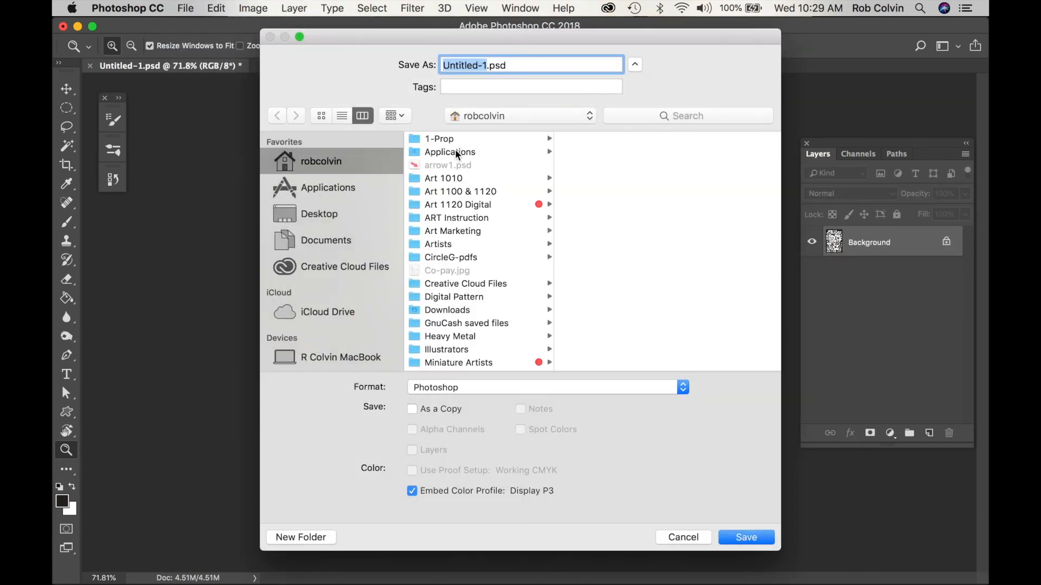
{"action": "left_click", "coordinate": [683, 387]}
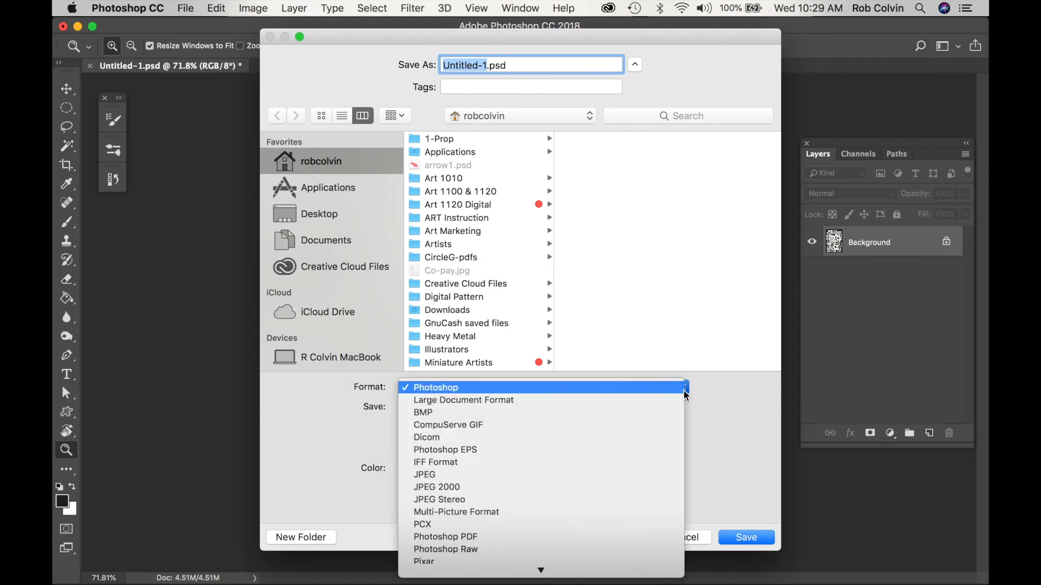
{"action": "left_click", "coordinate": [545, 480]}
{"action": "type", "text": "RColvi"}
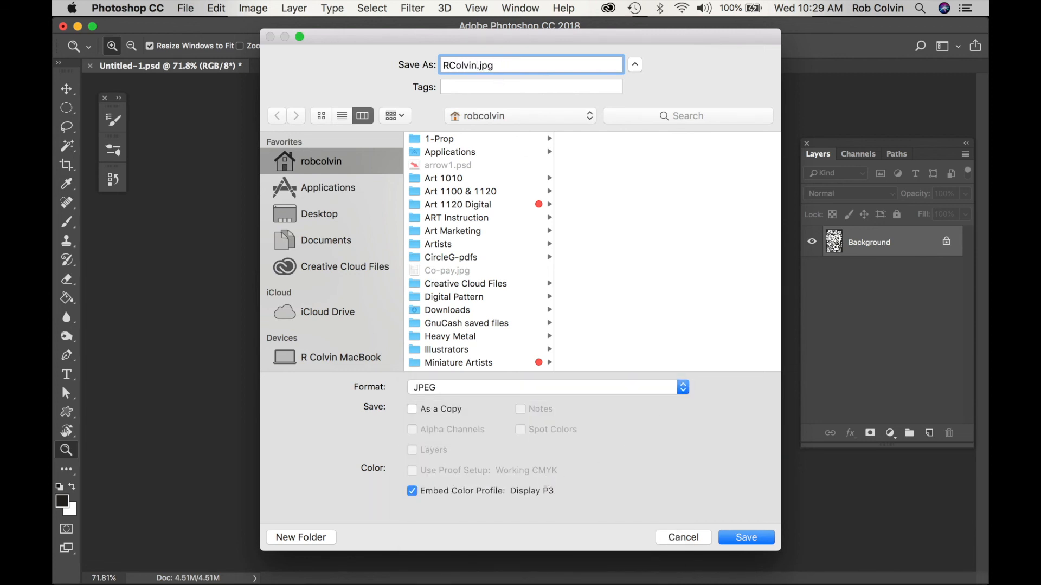
{"action": "type", "text": "n-Line1"}
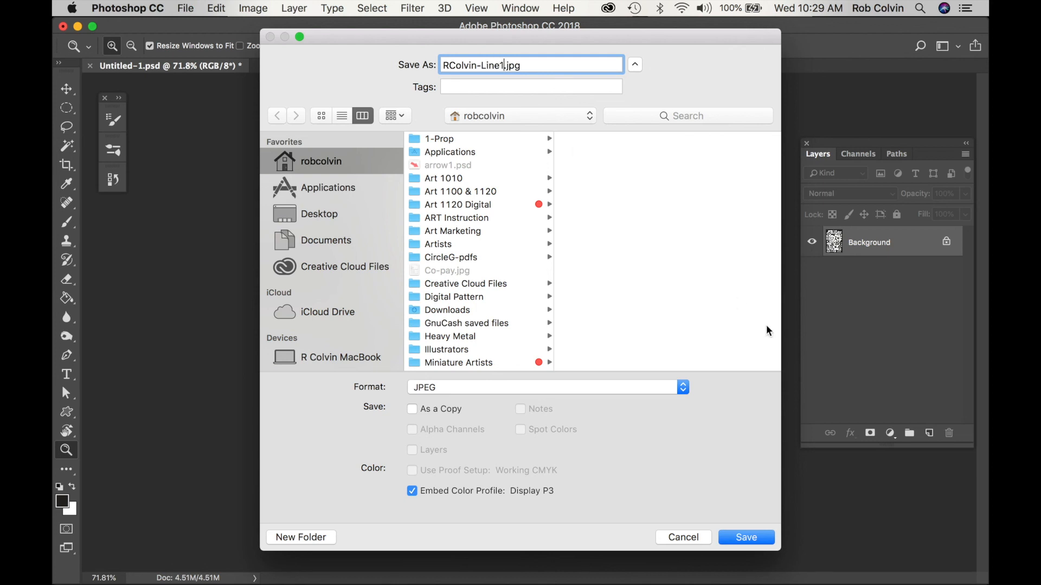